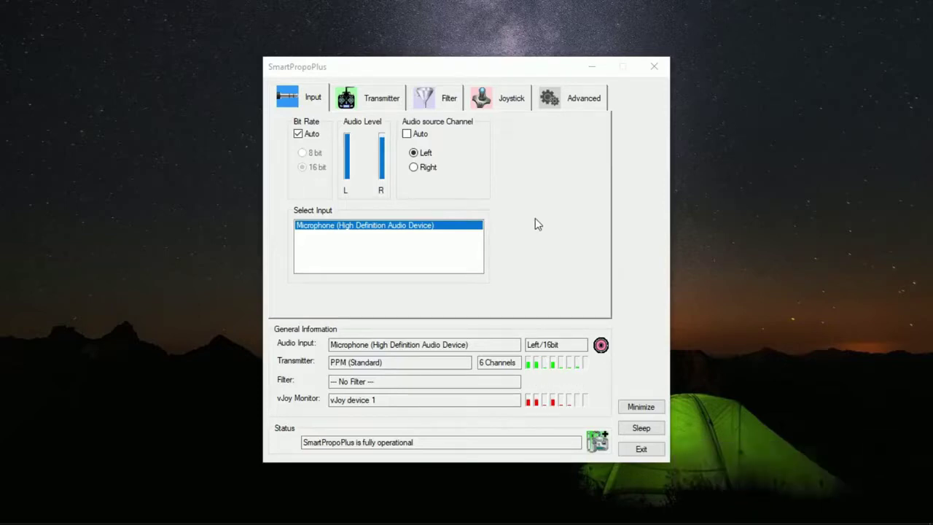
Confirm the six R/C channels decode live from the microphone, then launch PicaSim
{"action": "left_click", "coordinate": [366, 100]}
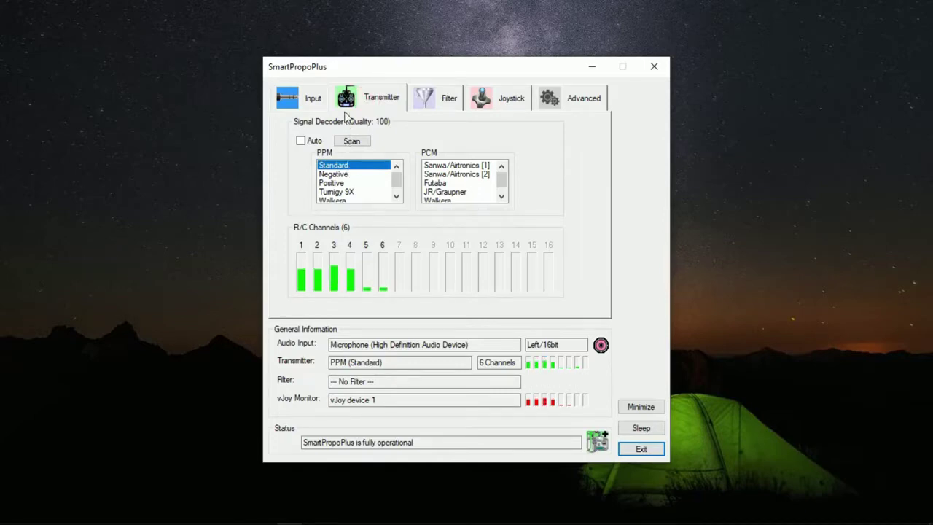
{"action": "left_click", "coordinate": [313, 100]}
{"action": "left_click", "coordinate": [371, 231]}
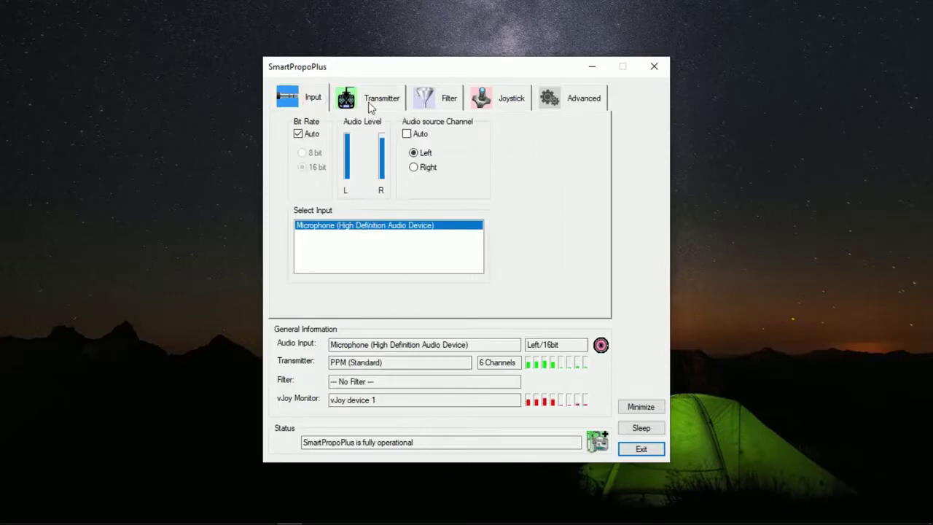
{"action": "left_click", "coordinate": [371, 101]}
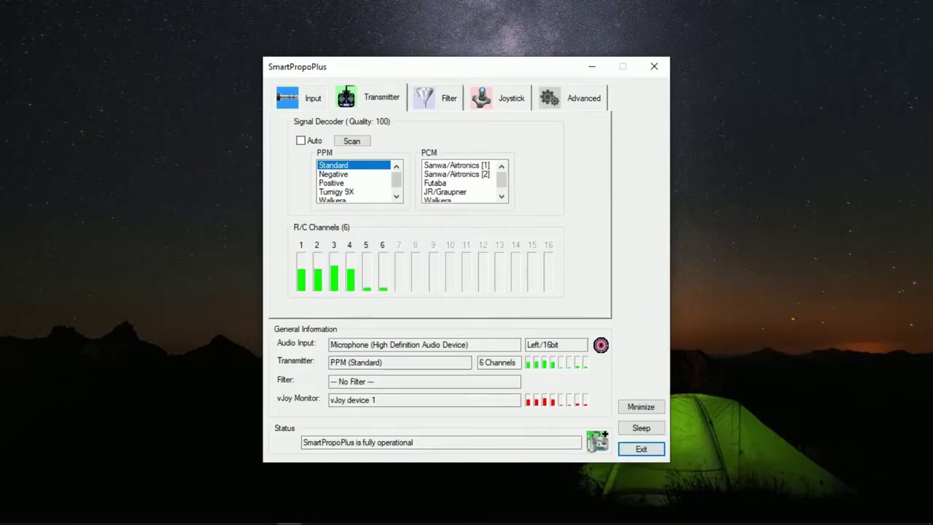
{"action": "left_click", "coordinate": [842, 388]}
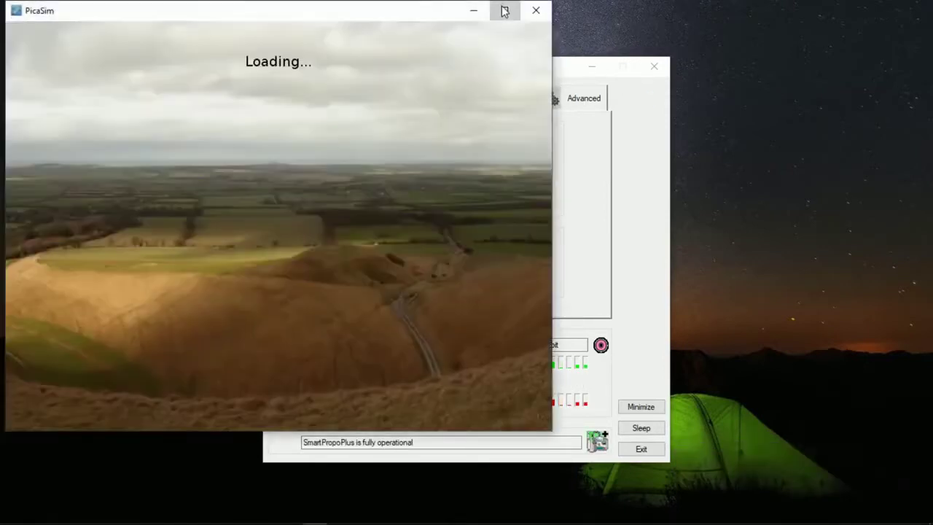
Maximize PicaSim and start a Free-Fly session using 'Make your own choice'
{"action": "left_click", "coordinate": [503, 10]}
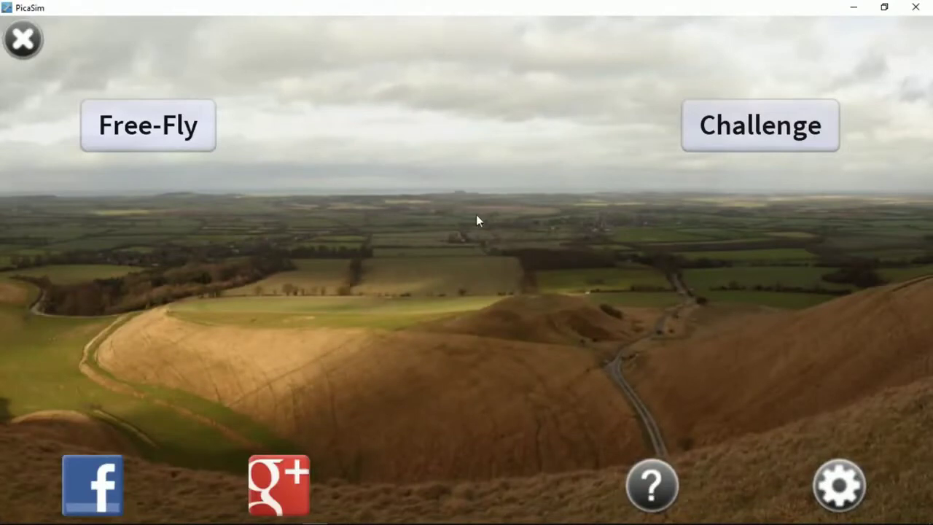
{"action": "left_click", "coordinate": [124, 132]}
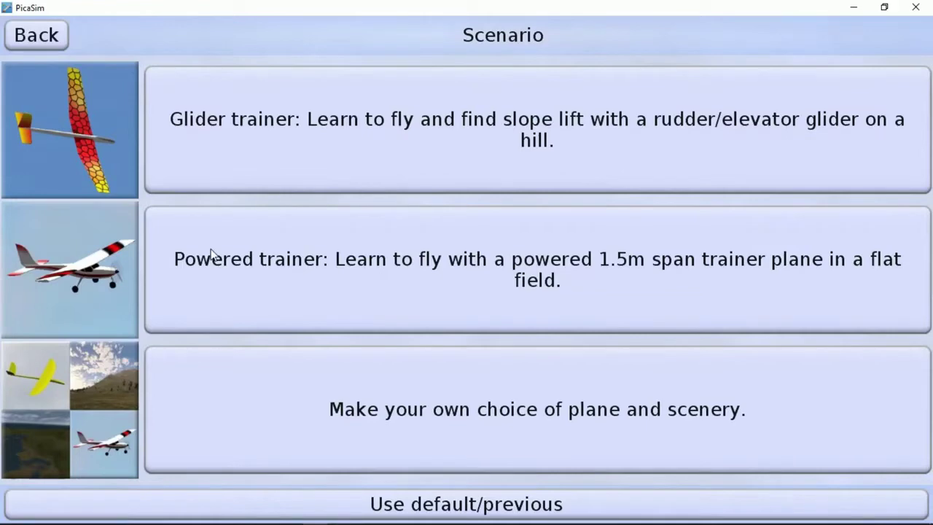
{"action": "left_click", "coordinate": [267, 407]}
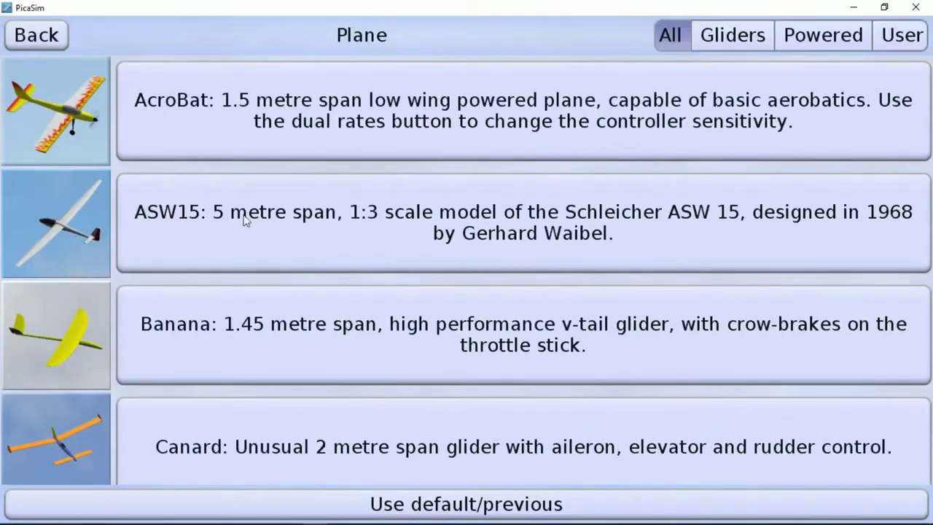
Pick the Wasp quadcopter from the plane list
{"action": "scroll", "coordinate": [248, 221], "scroll_direction": "down", "scroll_amount": 5}
{"action": "scroll", "coordinate": [256, 222], "scroll_direction": "down", "scroll_amount": 15}
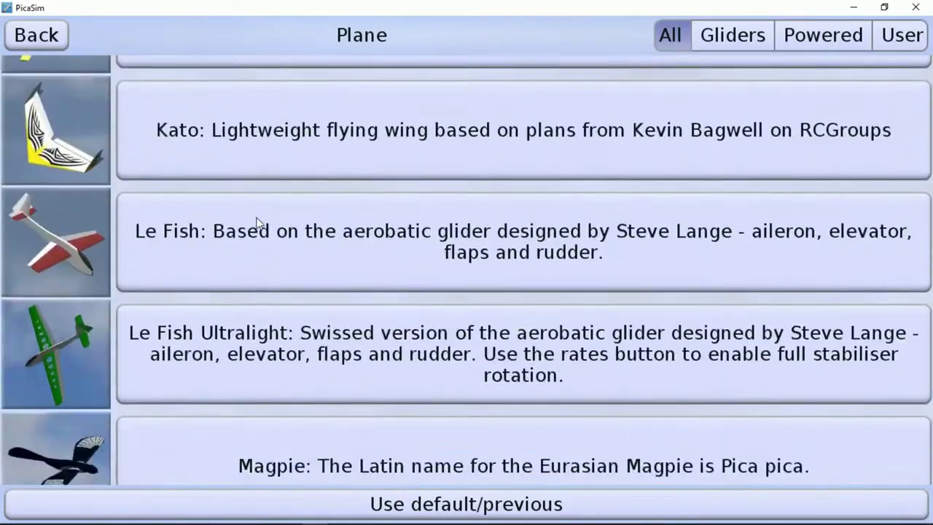
{"action": "scroll", "coordinate": [256, 223], "scroll_direction": "down", "scroll_amount": 20}
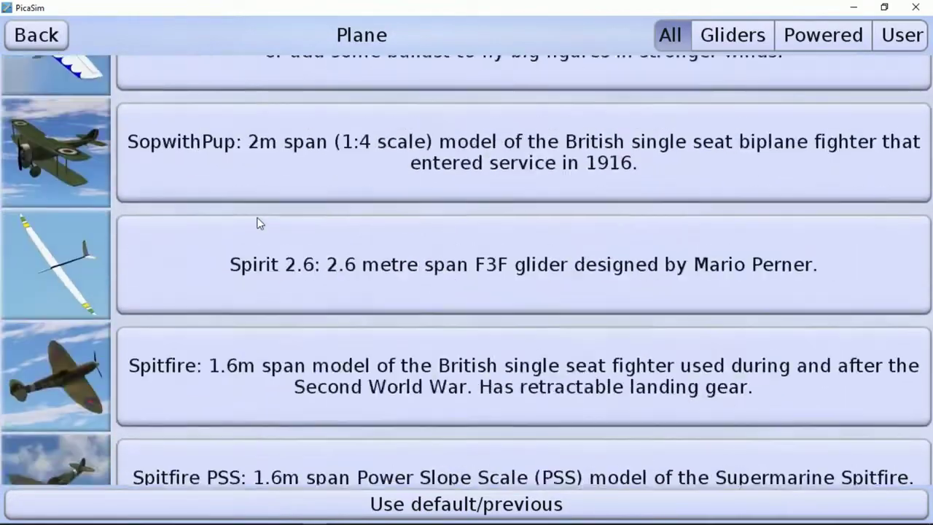
{"action": "scroll", "coordinate": [257, 223], "scroll_direction": "down", "scroll_amount": 8}
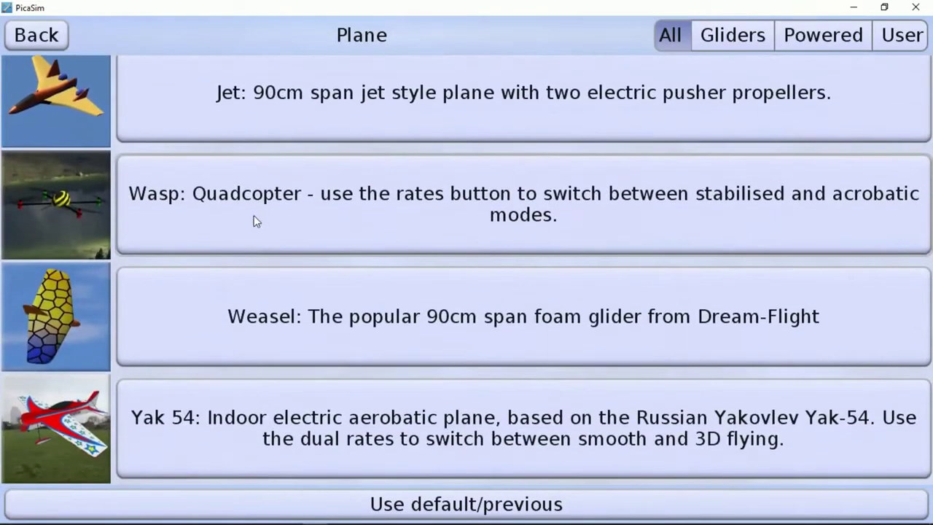
{"action": "left_click_drag", "start_coordinate": [182, 199], "coordinate": [86, 195]}
{"action": "left_click", "coordinate": [429, 217]}
Choose the Flatland (panoramic) scenery
{"action": "scroll", "coordinate": [367, 206], "scroll_direction": "down", "scroll_amount": 10}
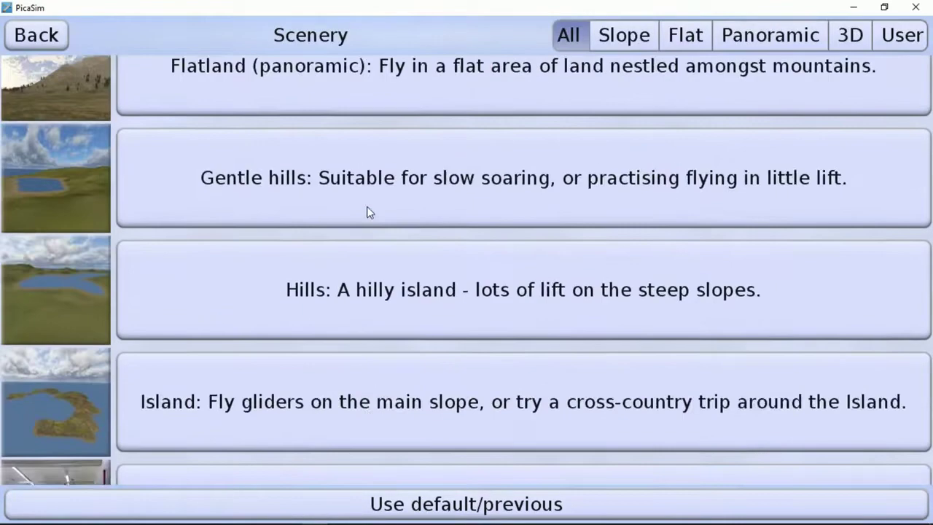
{"action": "scroll", "coordinate": [368, 210], "scroll_direction": "down", "scroll_amount": 6}
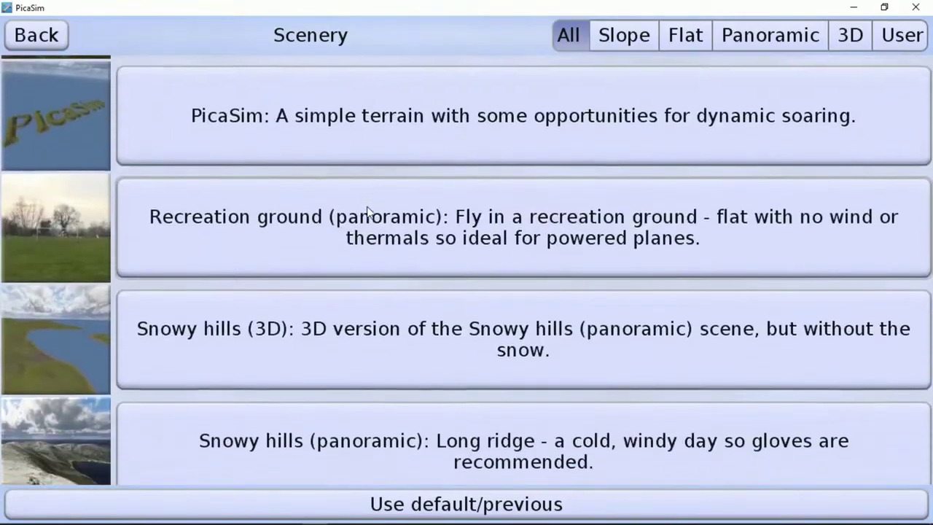
{"action": "scroll", "coordinate": [368, 212], "scroll_direction": "up", "scroll_amount": 3}
{"action": "scroll", "coordinate": [369, 210], "scroll_direction": "up", "scroll_amount": 10}
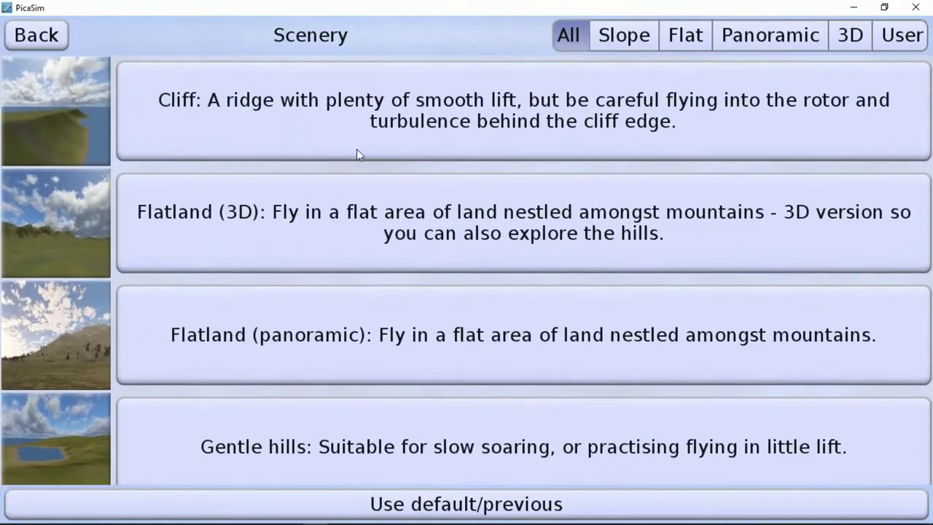
{"action": "left_click", "coordinate": [369, 326]}
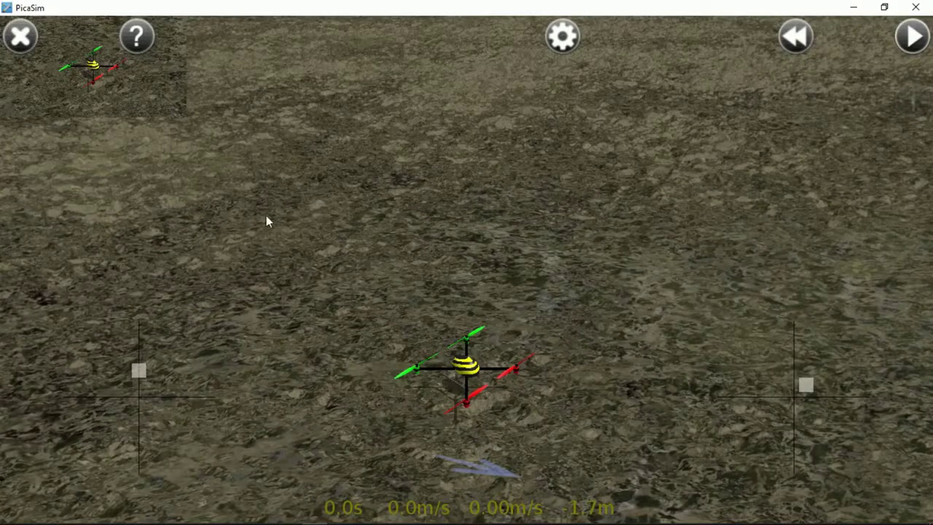
{"action": "left_click", "coordinate": [560, 37]}
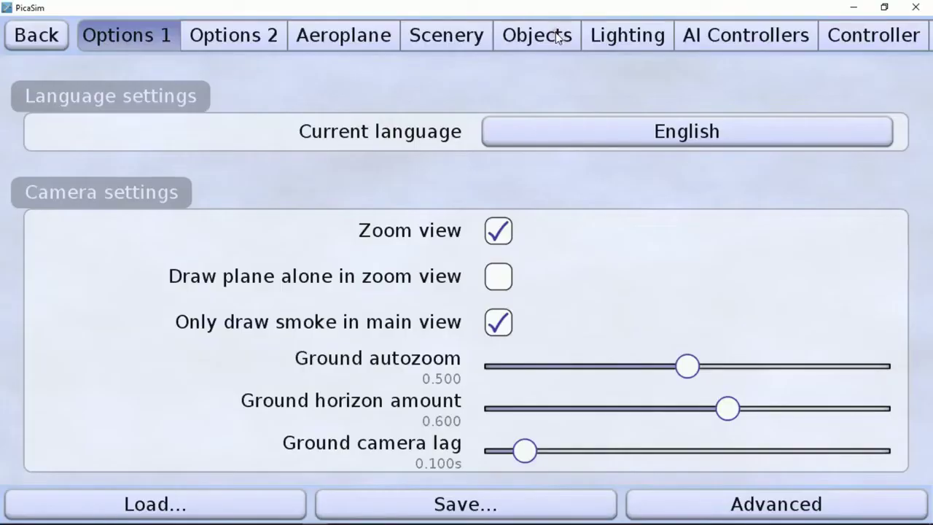
{"action": "scroll", "coordinate": [805, 40], "scroll_direction": "down", "scroll_amount": 5}
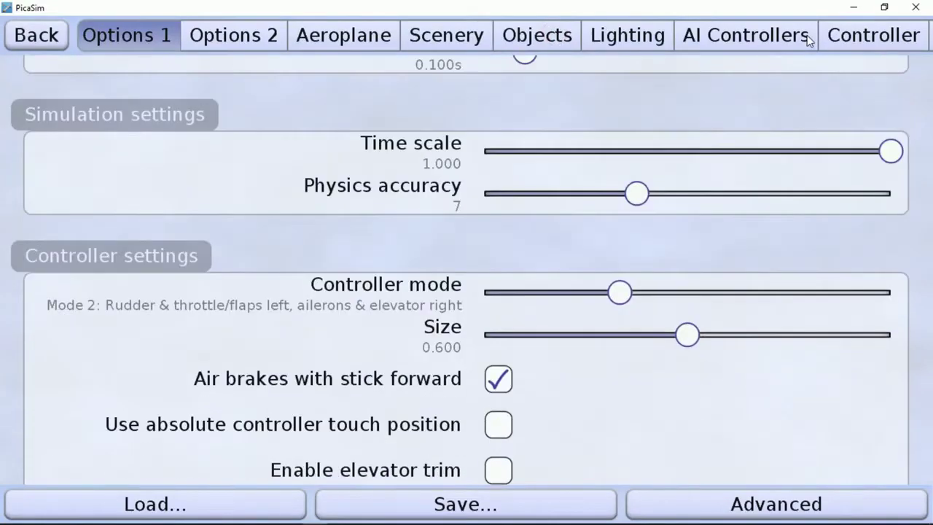
{"action": "scroll", "coordinate": [808, 37], "scroll_direction": "up", "scroll_amount": 5}
{"action": "left_click", "coordinate": [824, 37]}
{"action": "left_click", "coordinate": [866, 37]}
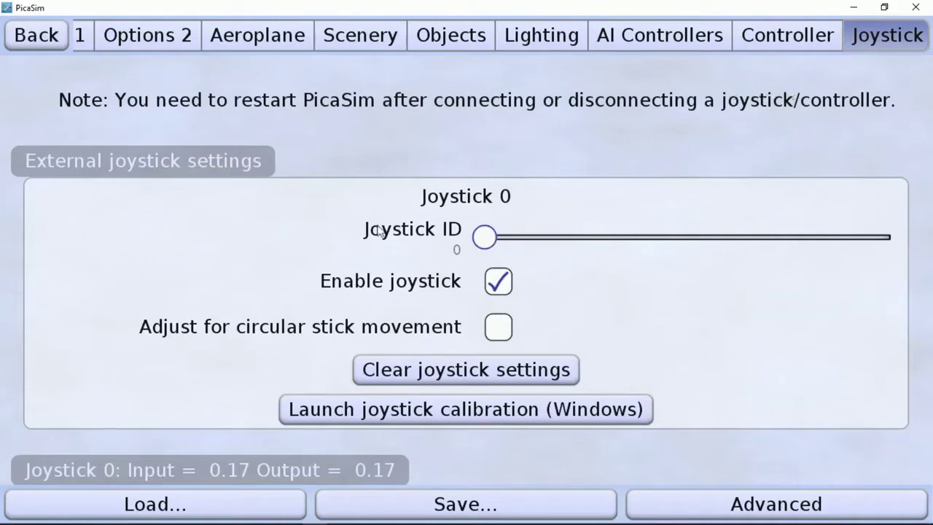
{"action": "left_click", "coordinate": [324, 280]}
{"action": "scroll", "coordinate": [499, 285], "scroll_direction": "down", "scroll_amount": 6}
{"action": "scroll", "coordinate": [497, 280], "scroll_direction": "up", "scroll_amount": 4}
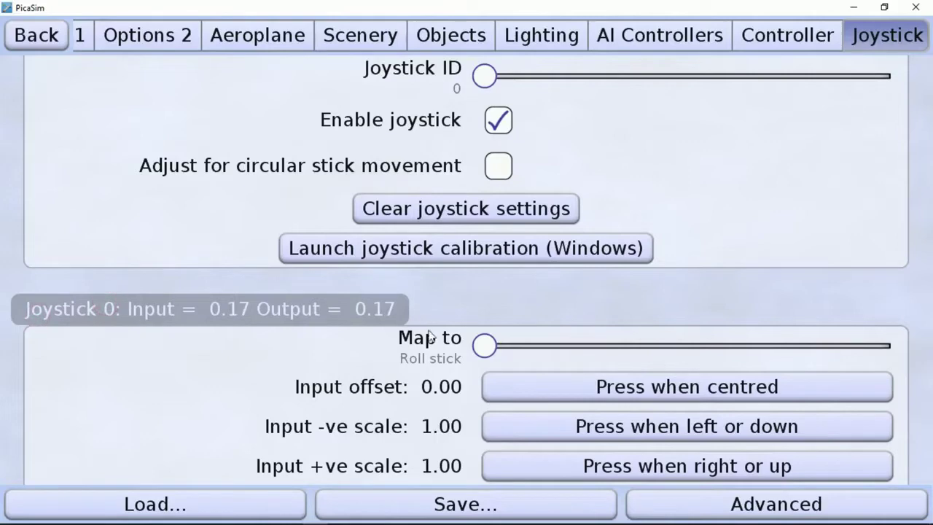
{"action": "scroll", "coordinate": [301, 348], "scroll_direction": "down", "scroll_amount": 4}
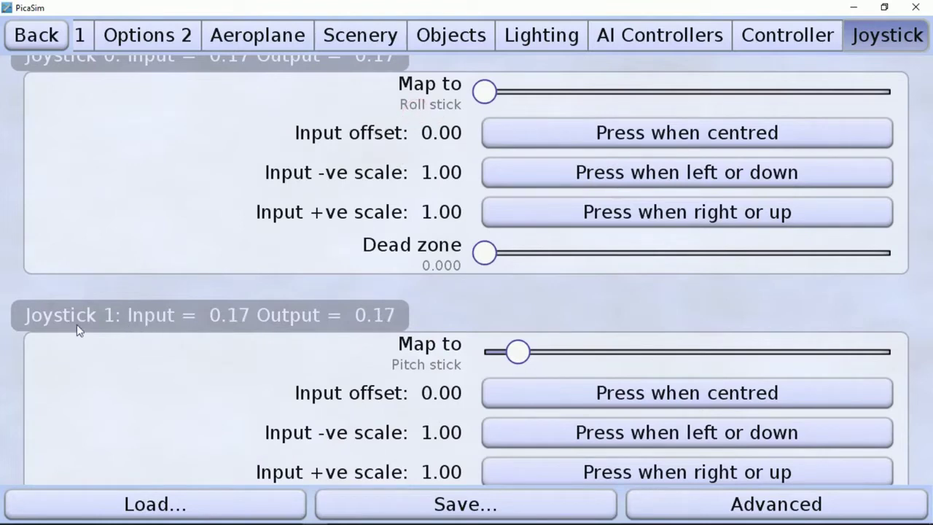
{"action": "scroll", "coordinate": [95, 315], "scroll_direction": "up", "scroll_amount": 4}
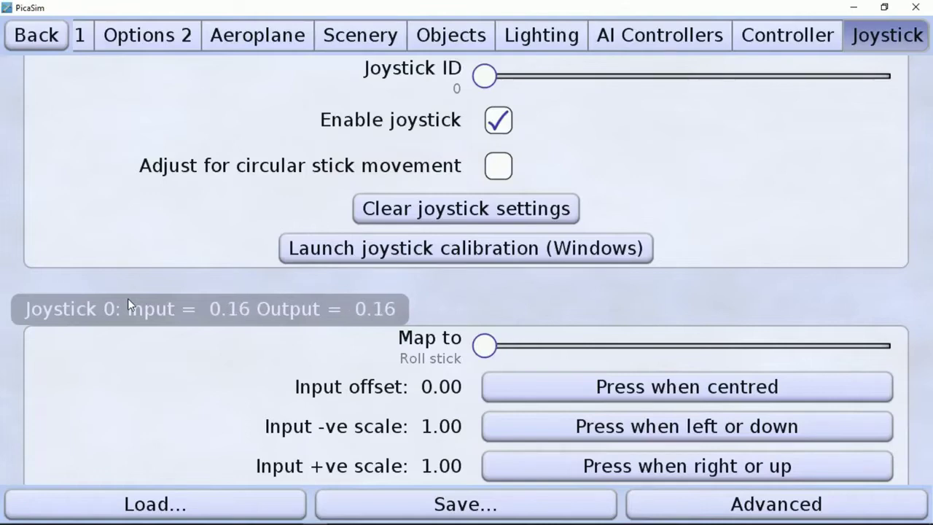
{"action": "scroll", "coordinate": [127, 304], "scroll_direction": "down", "scroll_amount": 8}
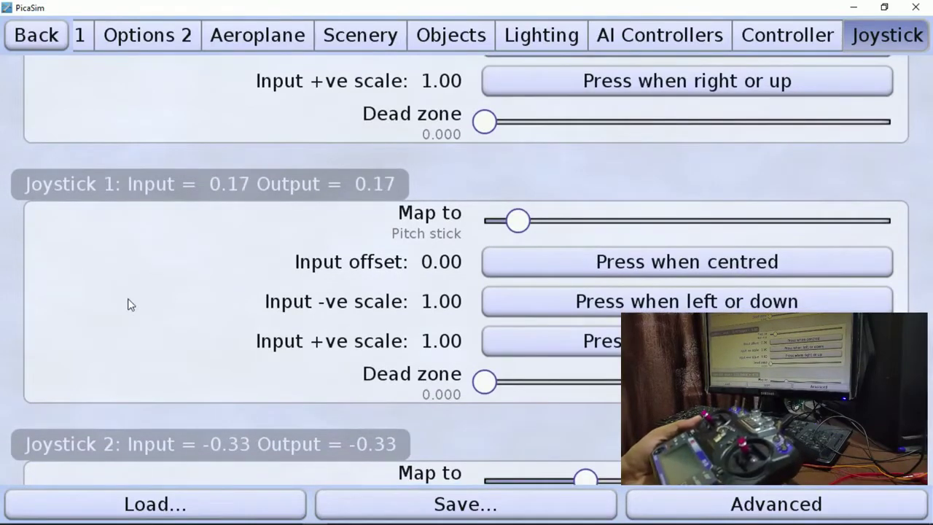
Set Joystick 5's Map to slider from None to Throttle stick
{"action": "scroll", "coordinate": [129, 304], "scroll_direction": "down", "scroll_amount": 5}
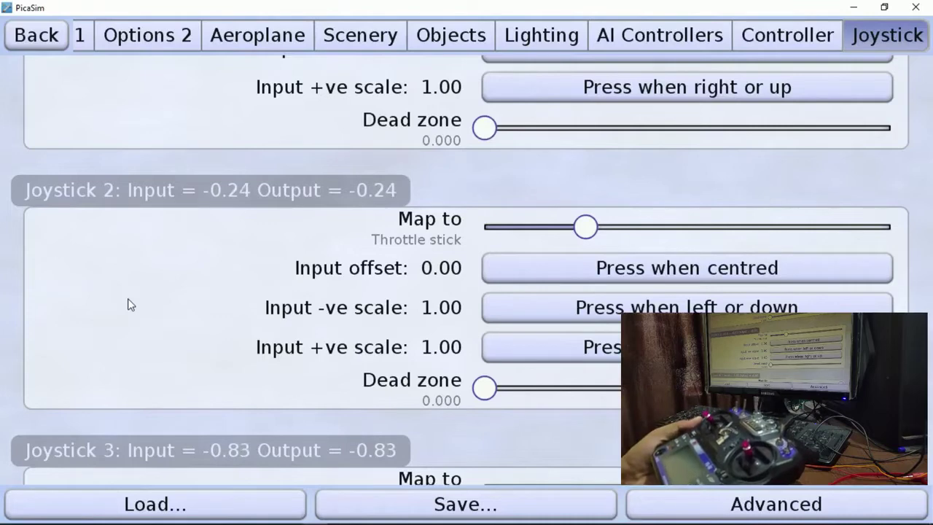
{"action": "scroll", "coordinate": [129, 304], "scroll_direction": "down", "scroll_amount": 5}
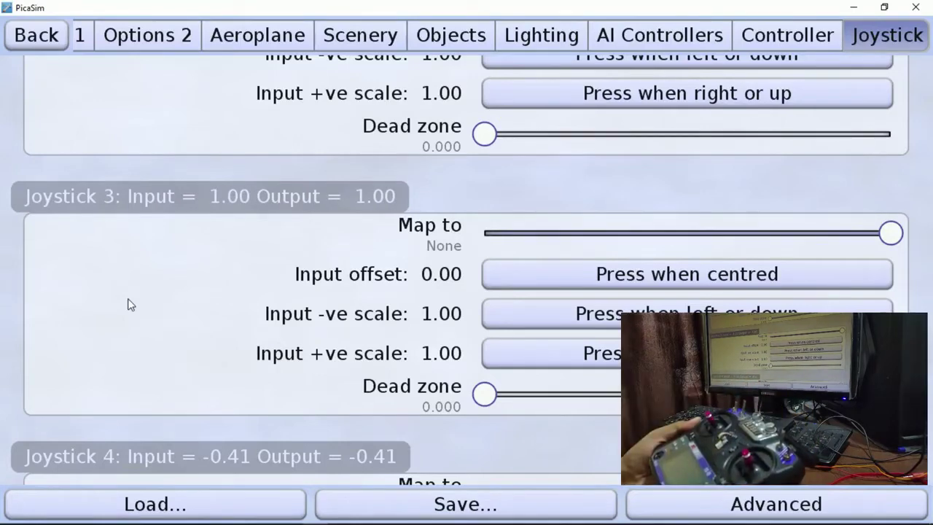
{"action": "scroll", "coordinate": [127, 304], "scroll_direction": "down", "scroll_amount": 10}
{"action": "scroll", "coordinate": [127, 304], "scroll_direction": "up", "scroll_amount": 4}
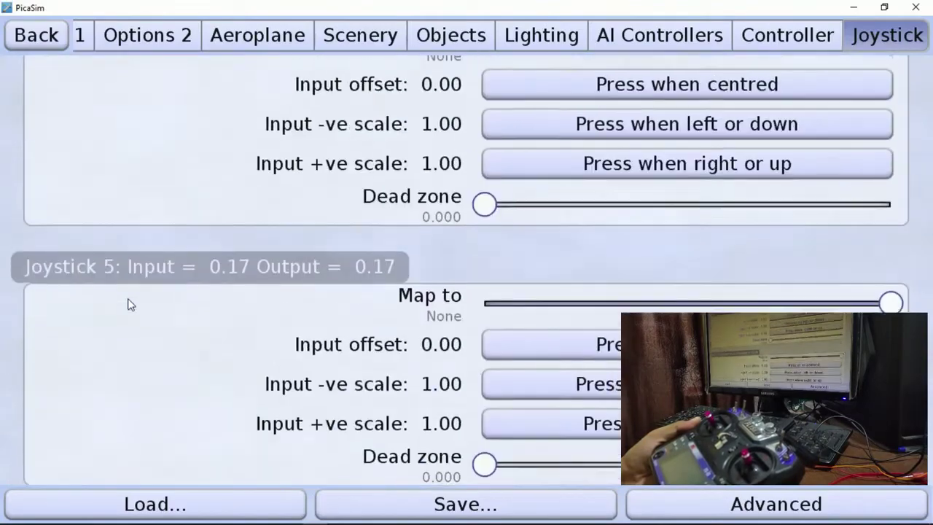
{"action": "scroll", "coordinate": [127, 305], "scroll_direction": "up", "scroll_amount": 2}
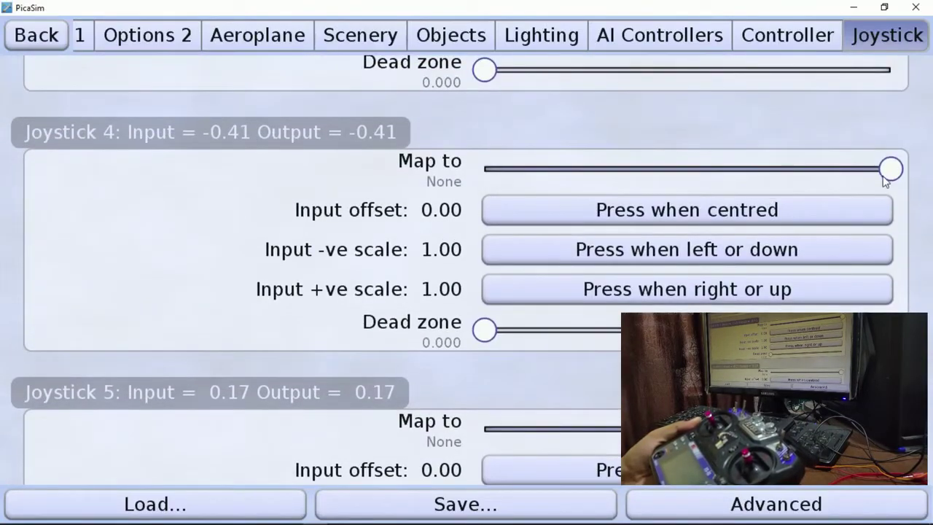
{"action": "scroll", "coordinate": [817, 304], "scroll_direction": "down", "scroll_amount": 5}
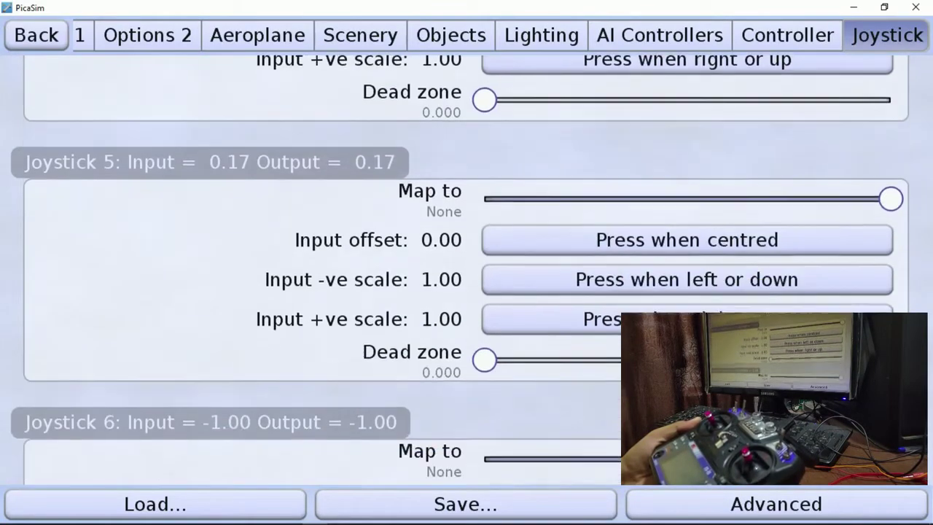
{"action": "scroll", "coordinate": [696, 303], "scroll_direction": "up", "scroll_amount": 3}
{"action": "scroll", "coordinate": [696, 303], "scroll_direction": "down", "scroll_amount": 3}
{"action": "scroll", "coordinate": [696, 303], "scroll_direction": "down", "scroll_amount": 6}
{"action": "scroll", "coordinate": [696, 309], "scroll_direction": "down", "scroll_amount": 1}
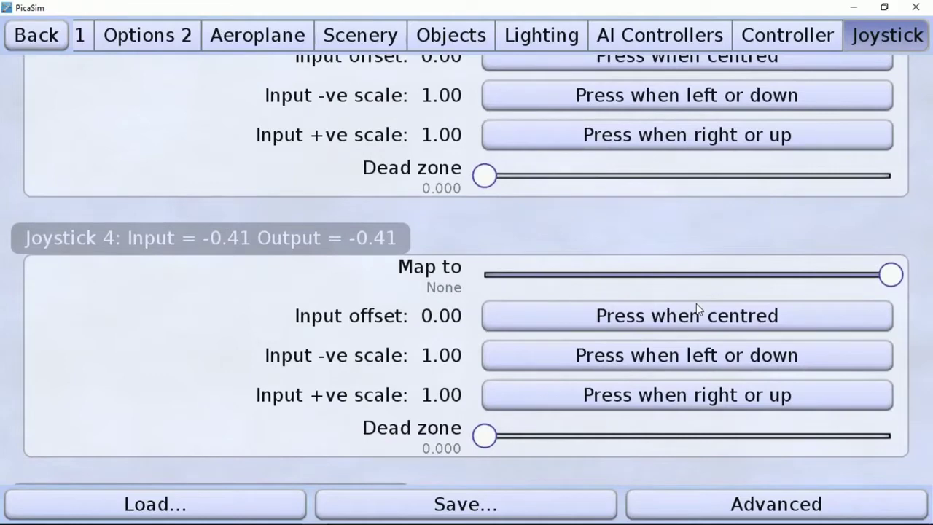
{"action": "scroll", "coordinate": [589, 291], "scroll_direction": "down", "scroll_amount": 5}
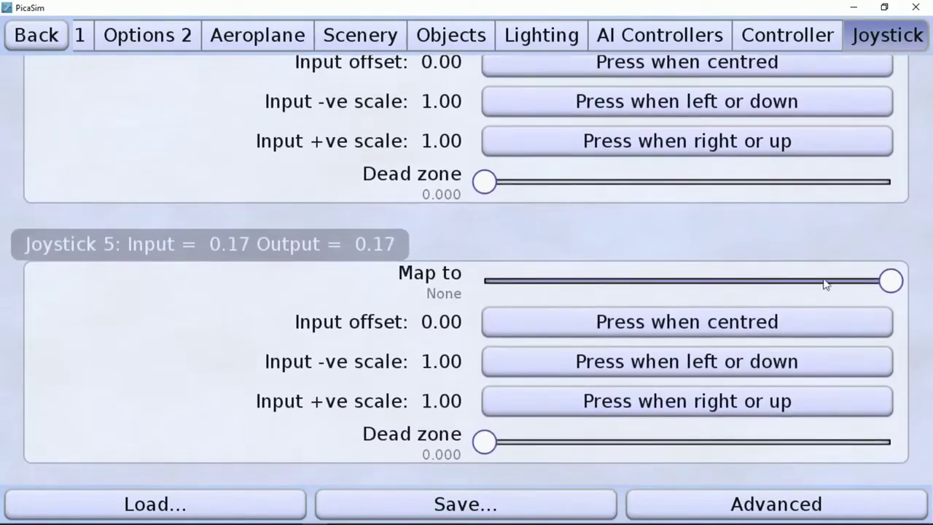
{"action": "left_click_drag", "start_coordinate": [889, 286], "coordinate": [536, 283]}
{"action": "scroll", "coordinate": [506, 291], "scroll_direction": "down", "scroll_amount": 10}
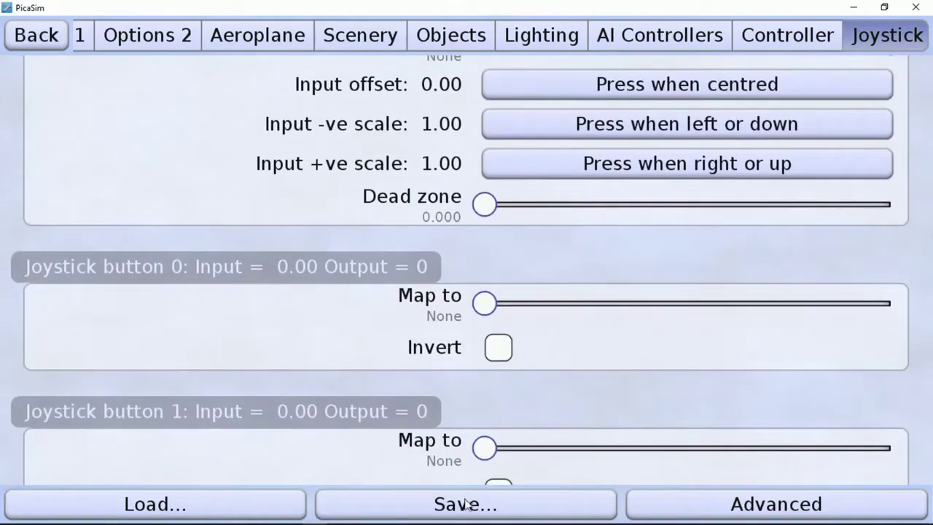
Save the joystick settings to a file named drone
{"action": "left_click", "coordinate": [465, 506]}
{"action": "left_click", "coordinate": [346, 125]}
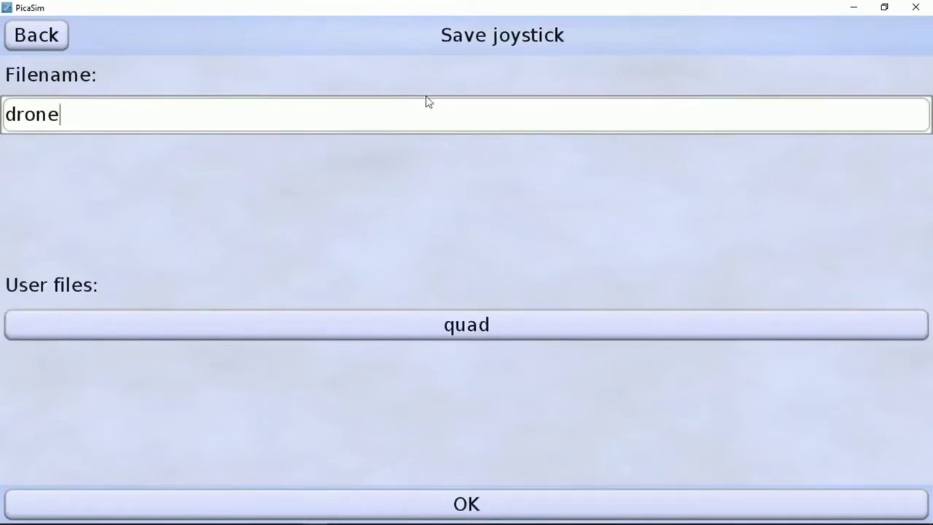
{"action": "left_click", "coordinate": [481, 504]}
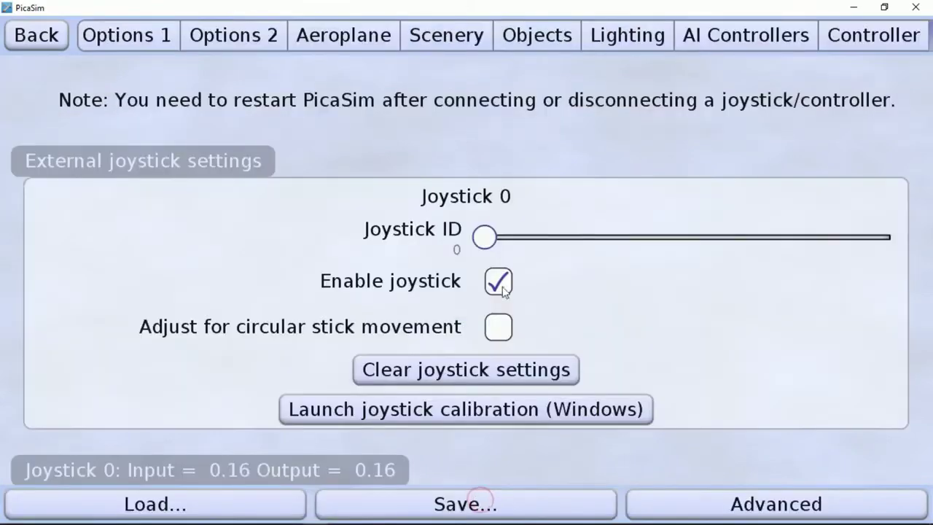
Return from settings and start the Wasp quadcopter free flight
{"action": "scroll", "coordinate": [624, 265], "scroll_direction": "down", "scroll_amount": 5}
{"action": "scroll", "coordinate": [540, 329], "scroll_direction": "up", "scroll_amount": 6}
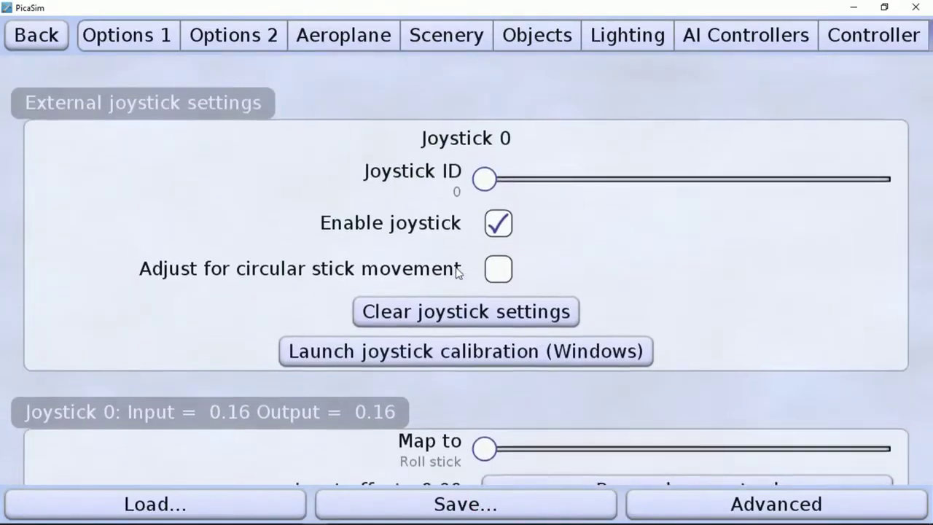
{"action": "left_click", "coordinate": [32, 40]}
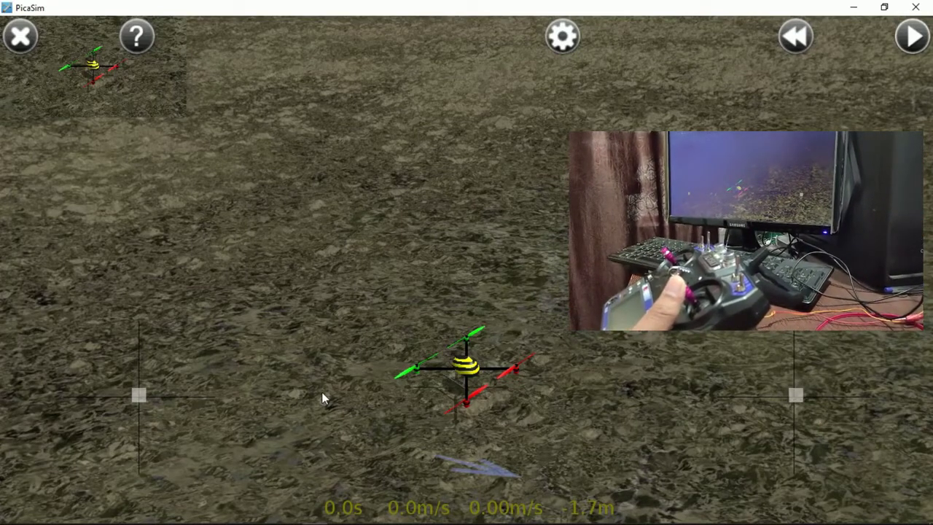
{"action": "left_click", "coordinate": [917, 41]}
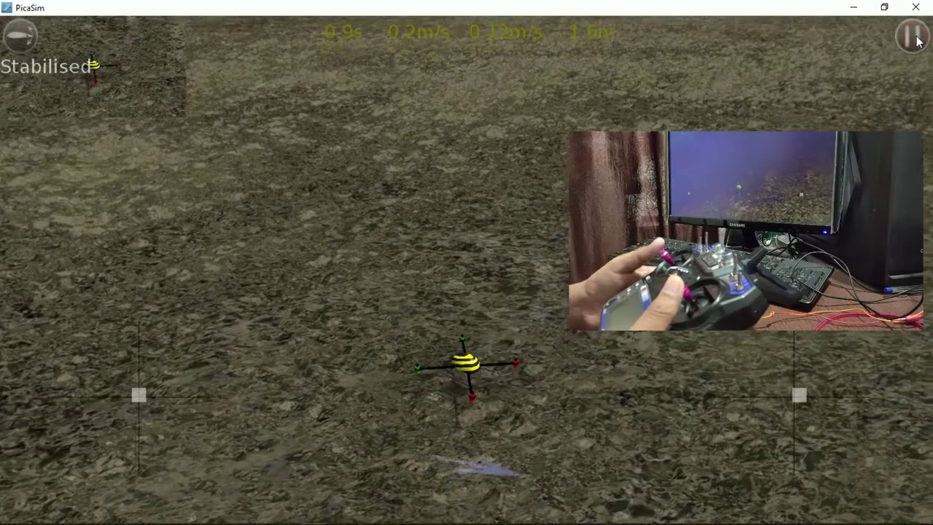